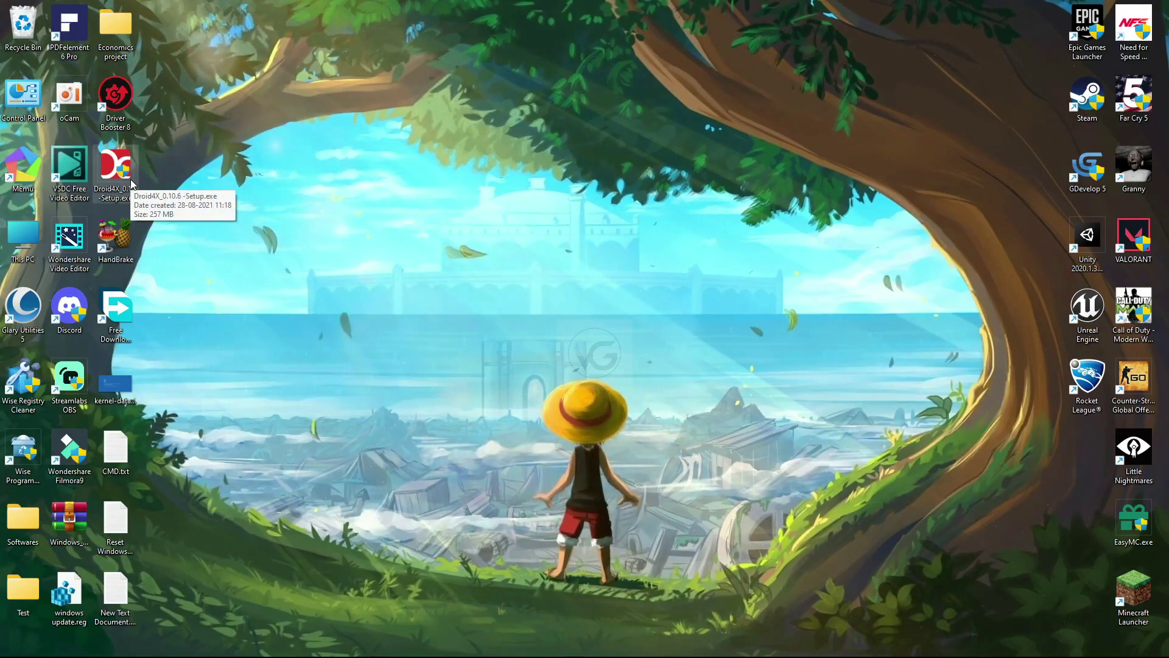
# Refresh the Windows desktop from its right-click menu
pyautogui.rightClick(553, 321)
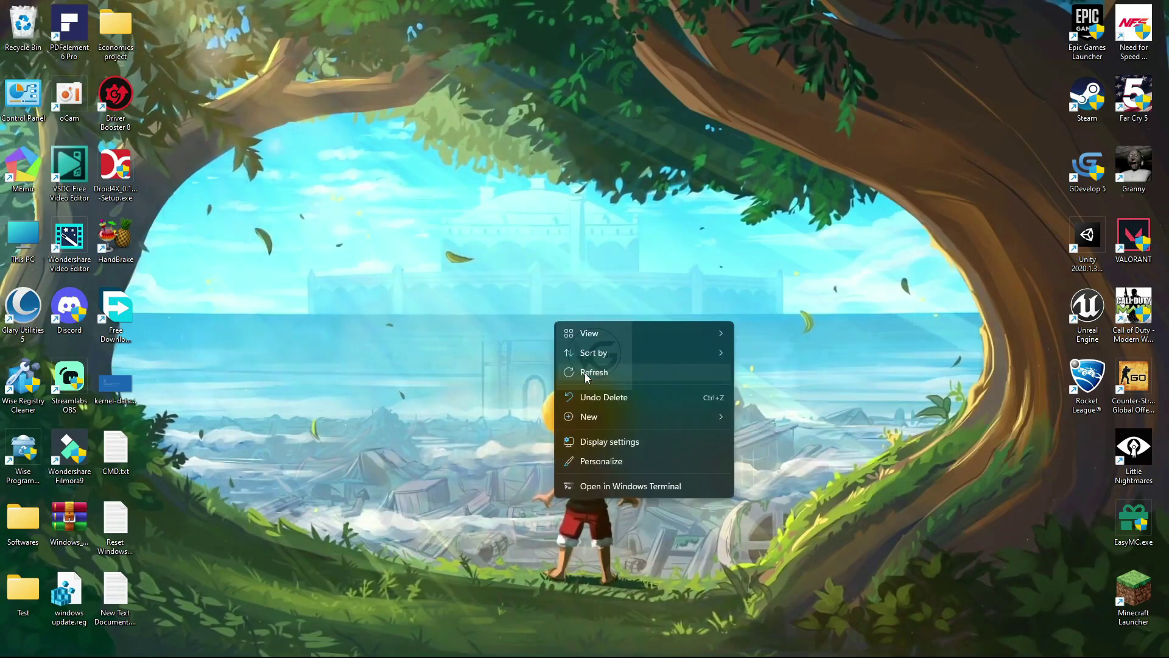
pyautogui.click(585, 373)
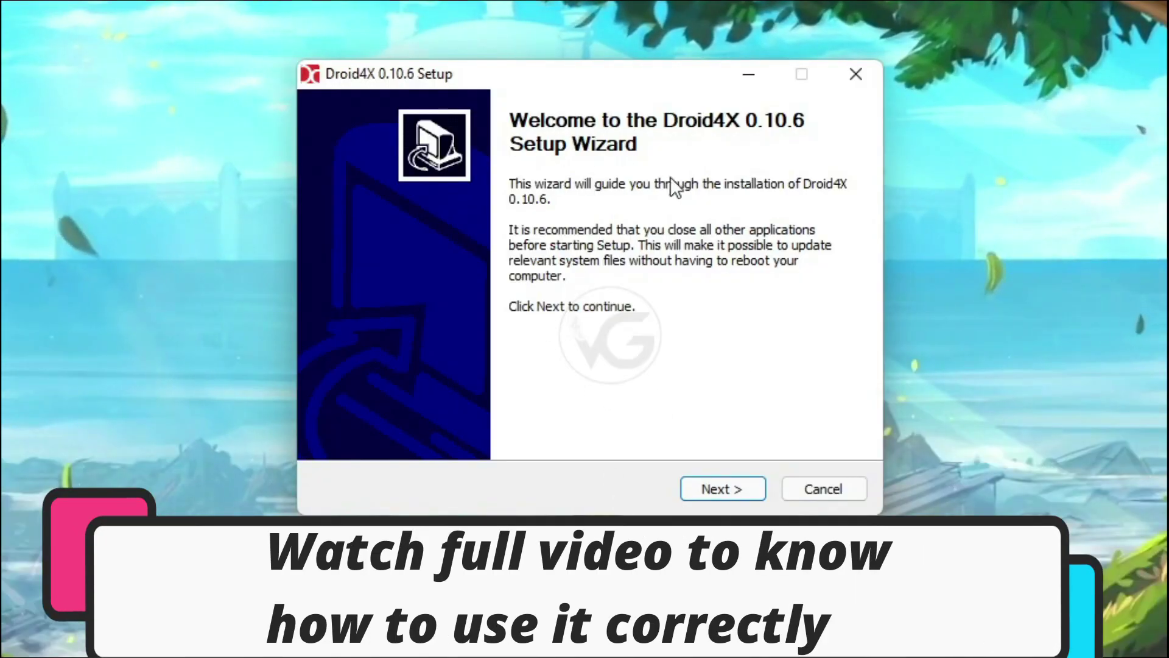
# Accept the Droid4X 0.10.6 license terms
pyautogui.click(714, 490)
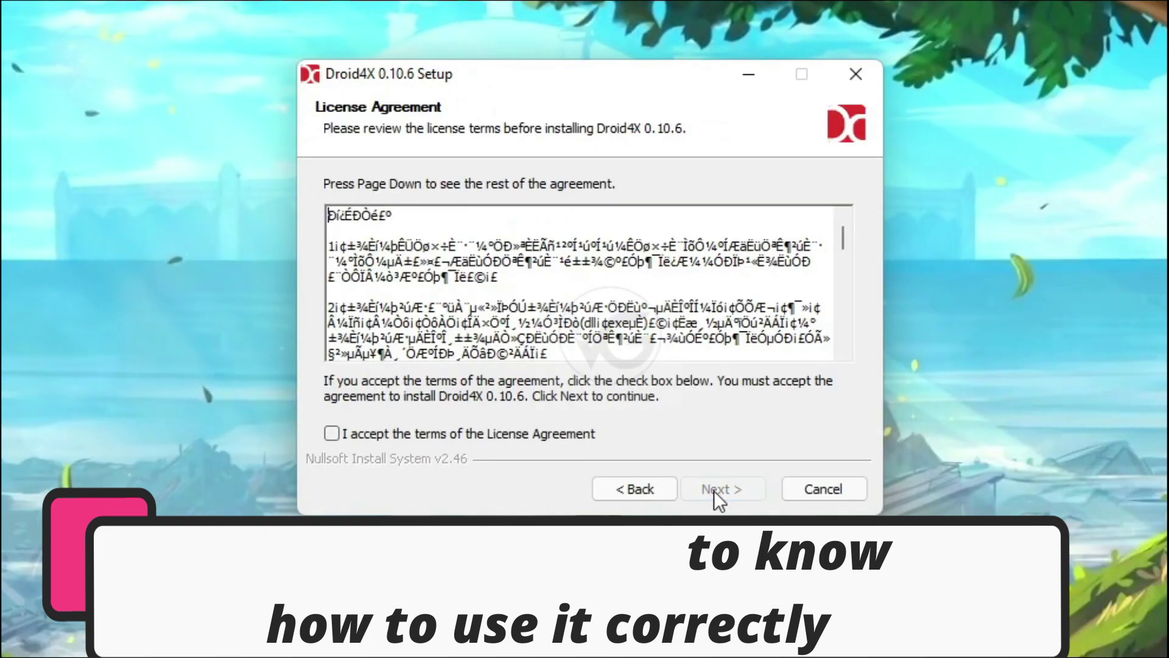
pyautogui.click(423, 436)
pyautogui.scroll(-2, 577, 289)
pyautogui.scroll(-1, 577, 290)
pyautogui.scroll(2, 576, 290)
pyautogui.scroll(2, 576, 290)
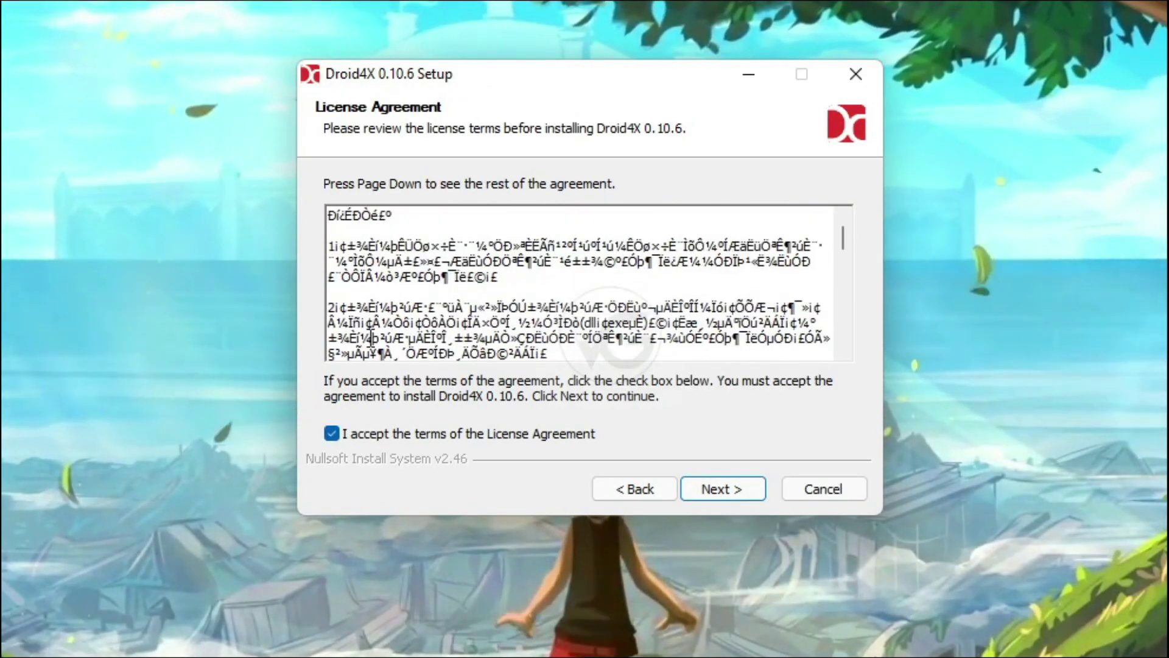
pyautogui.click(723, 494)
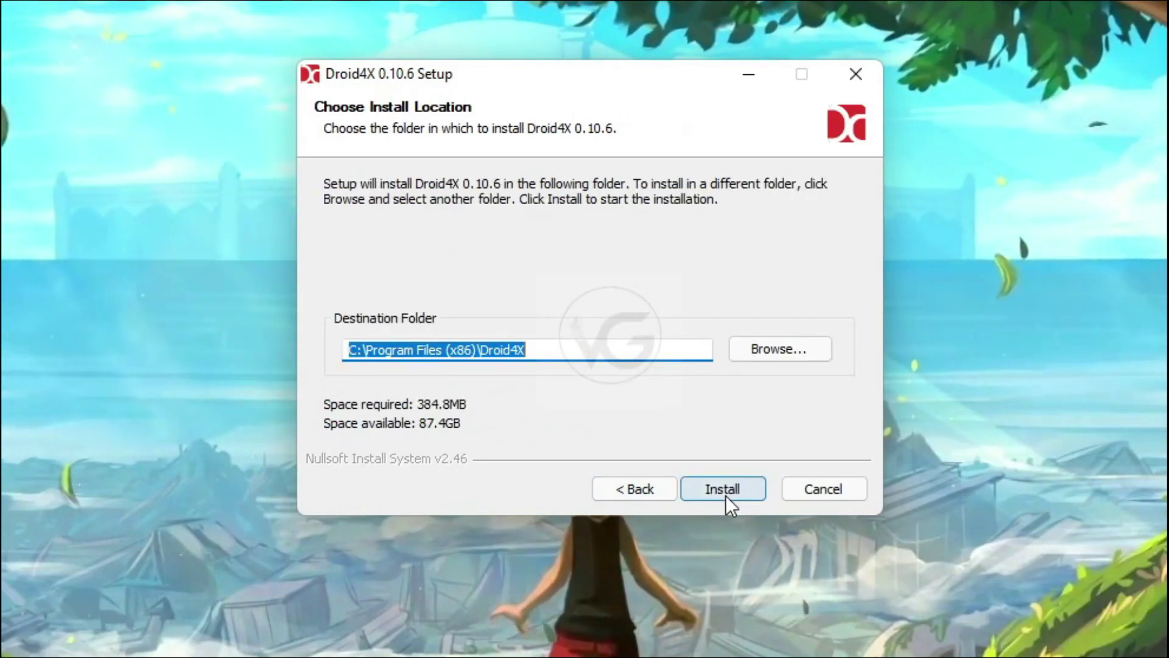
# Keep the default Program Files install folder and start installing Droid4X
pyautogui.click(773, 356)
pyautogui.click(710, 530)
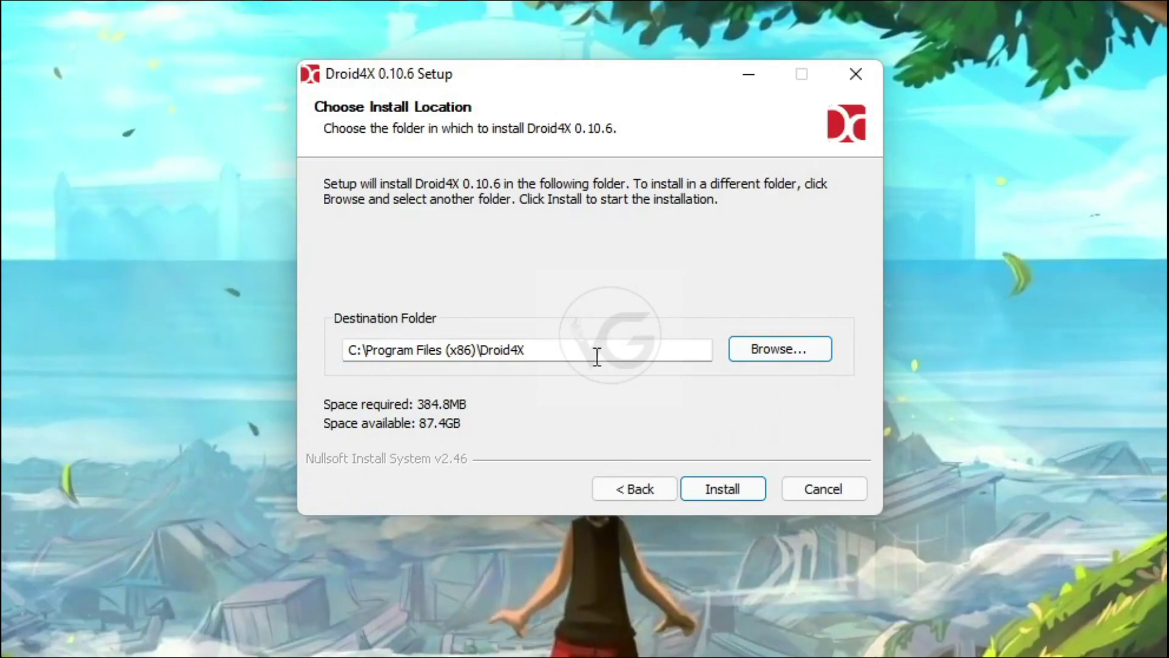
pyautogui.click(716, 484)
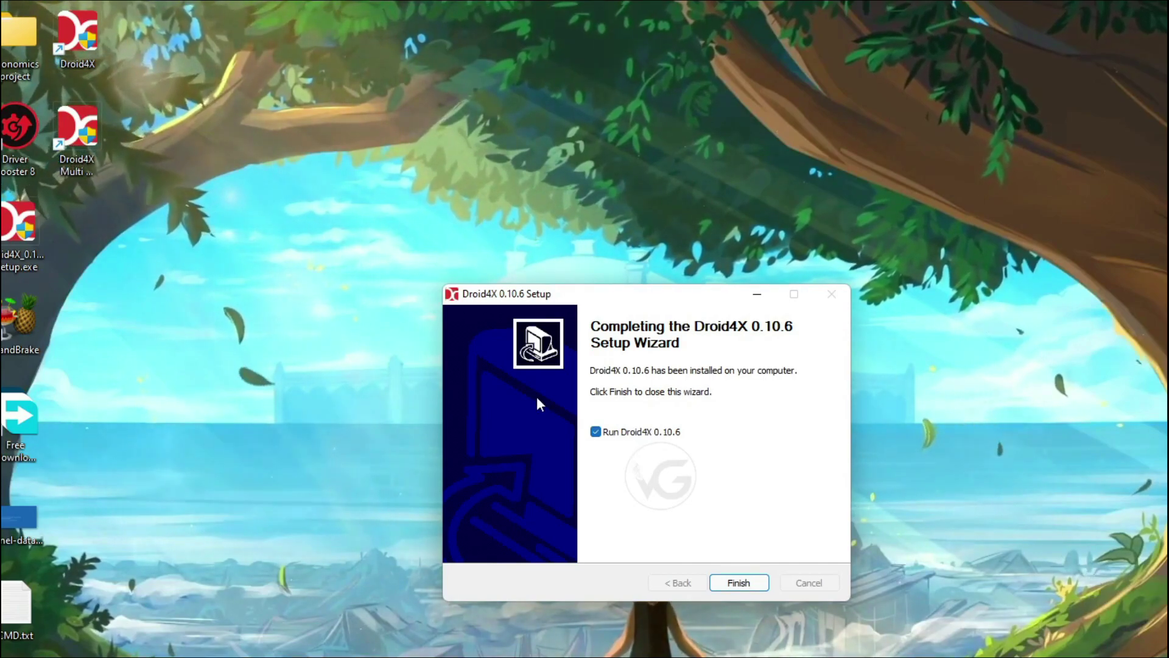
# Finish the wizard with 'Run Droid4X 0.10.6' checked to launch the emulator
pyautogui.moveTo(168, 23); pyautogui.dragTo(146, 55)
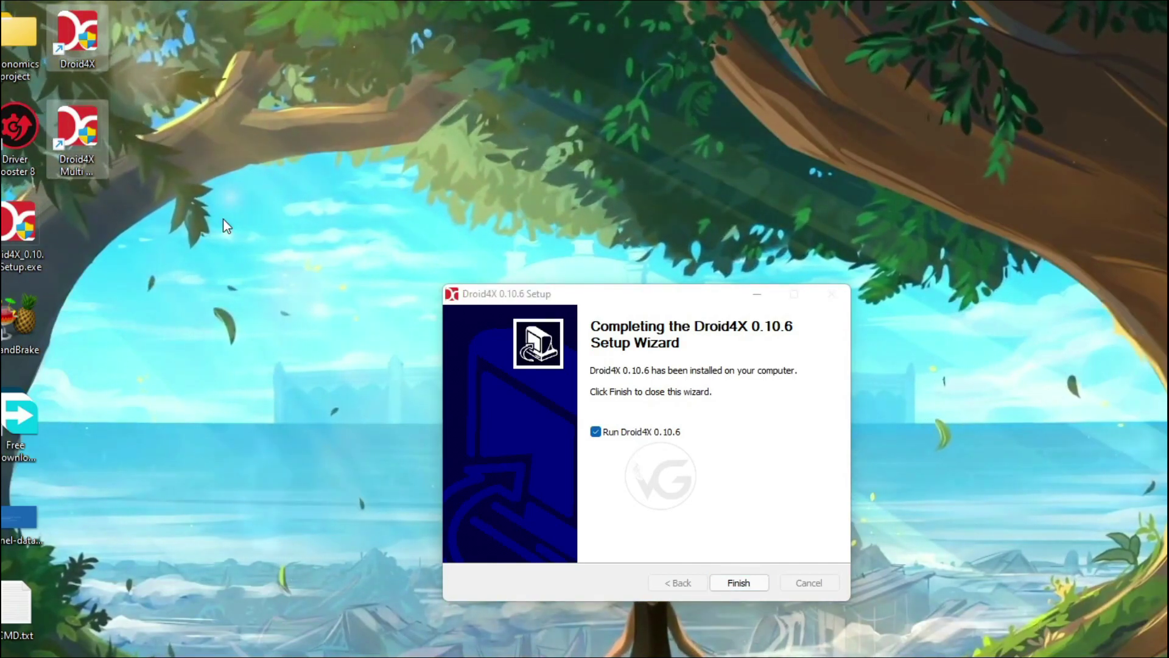
pyautogui.click(740, 582)
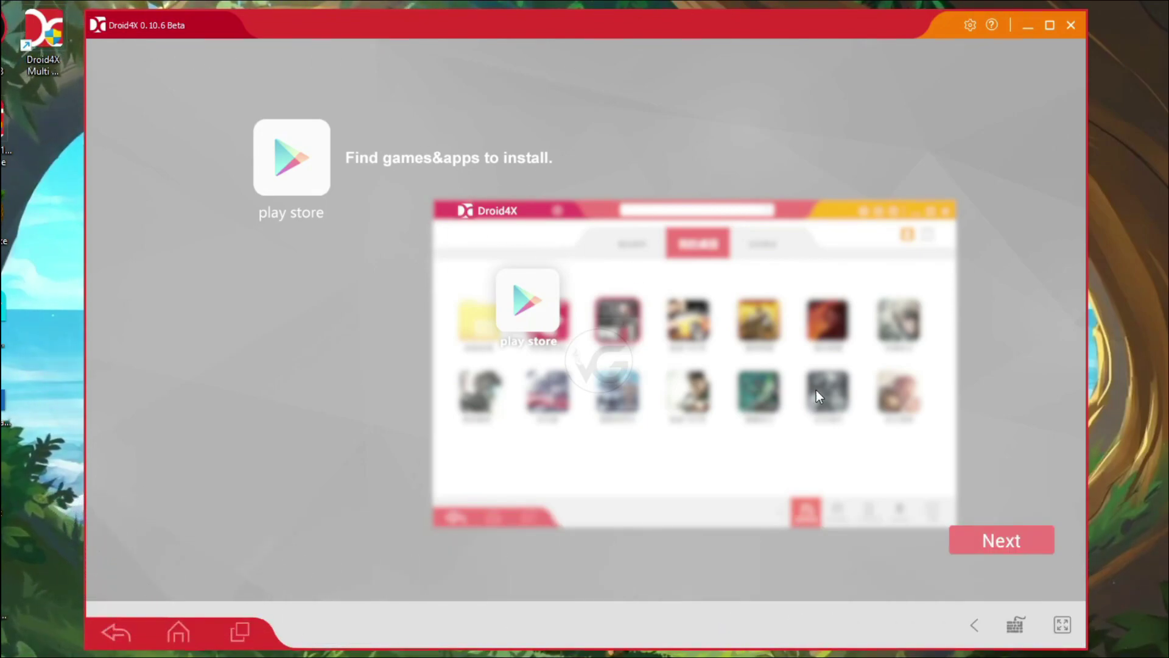
# Page through the four Droid4X tutorial screens, then bring up the Play Store
pyautogui.click(988, 544)
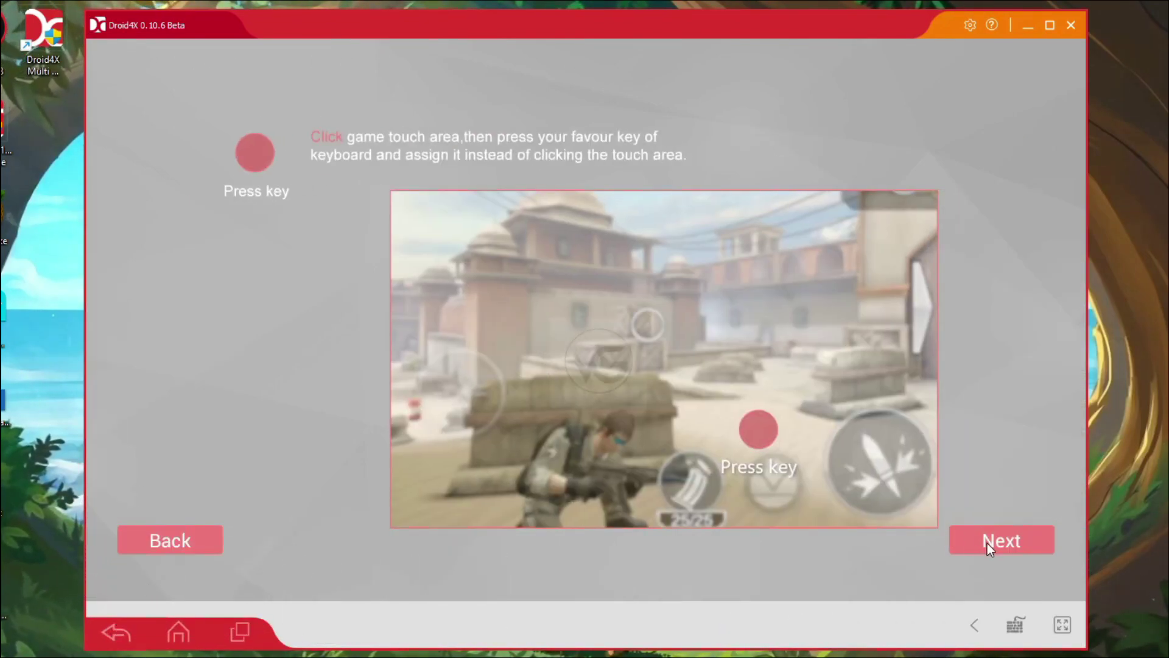
pyautogui.click(988, 543)
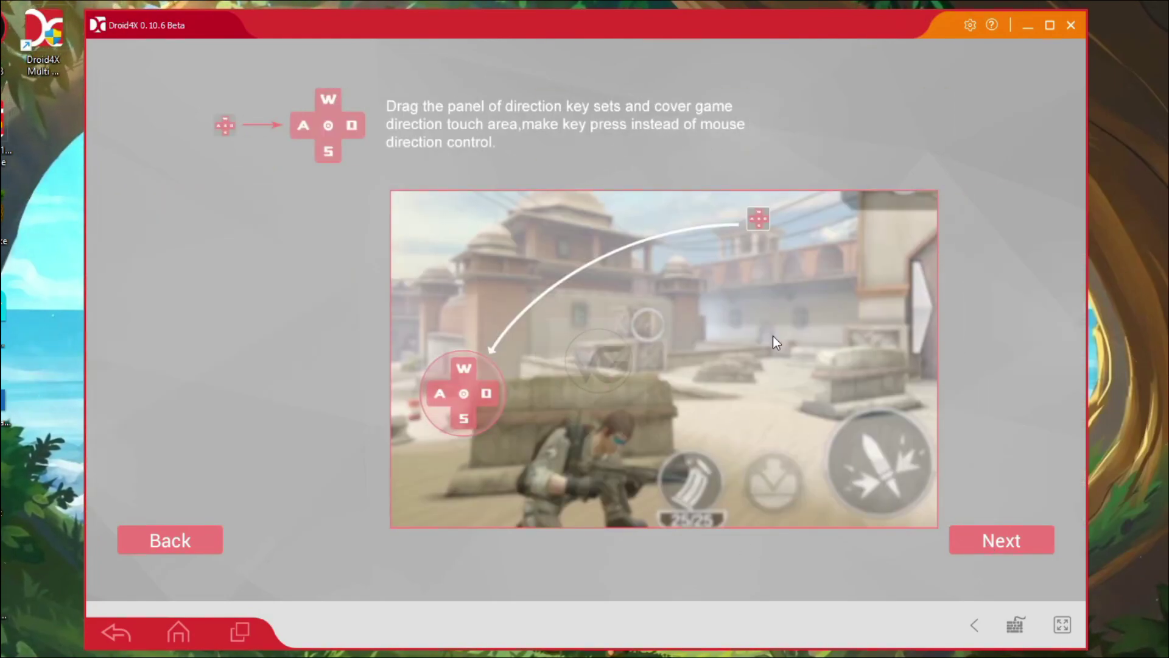
pyautogui.click(1012, 544)
pyautogui.click(1012, 544)
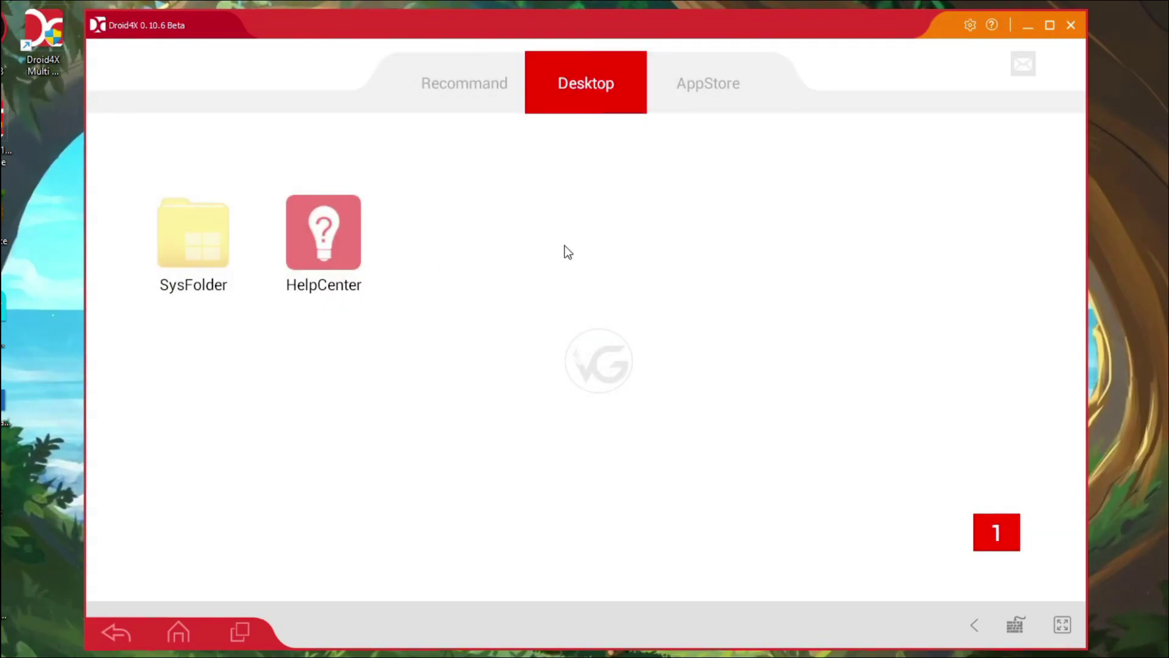
pyautogui.click(724, 82)
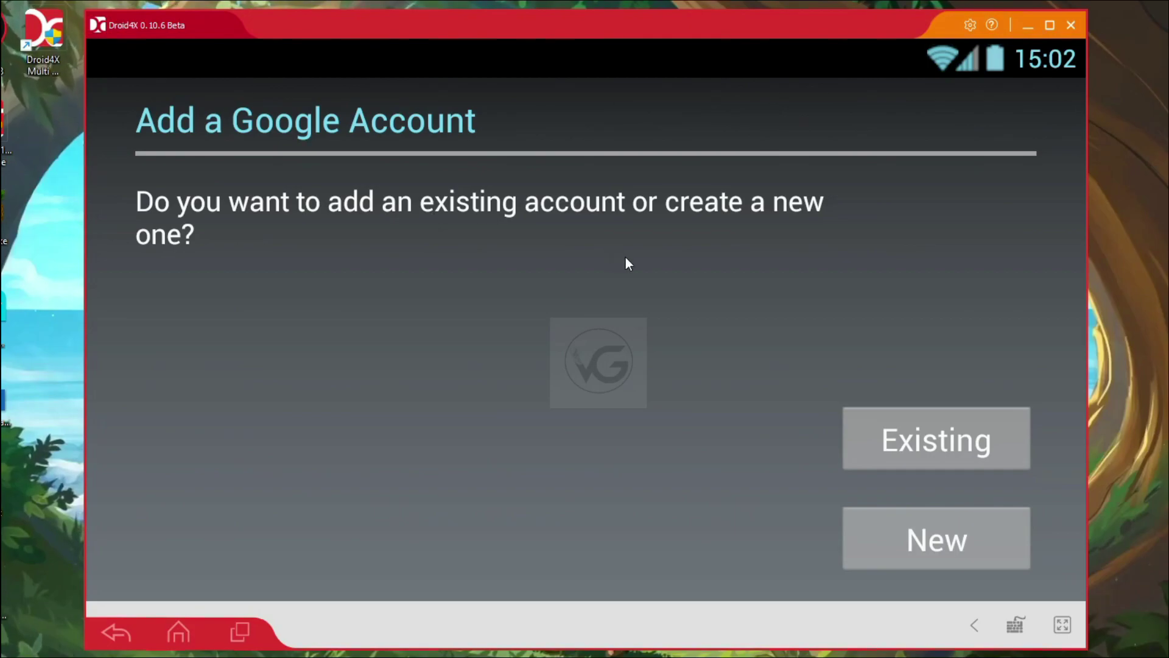
# Sign in with an existing Google account, agree to terms, and confirm phone approval
pyautogui.click(939, 448)
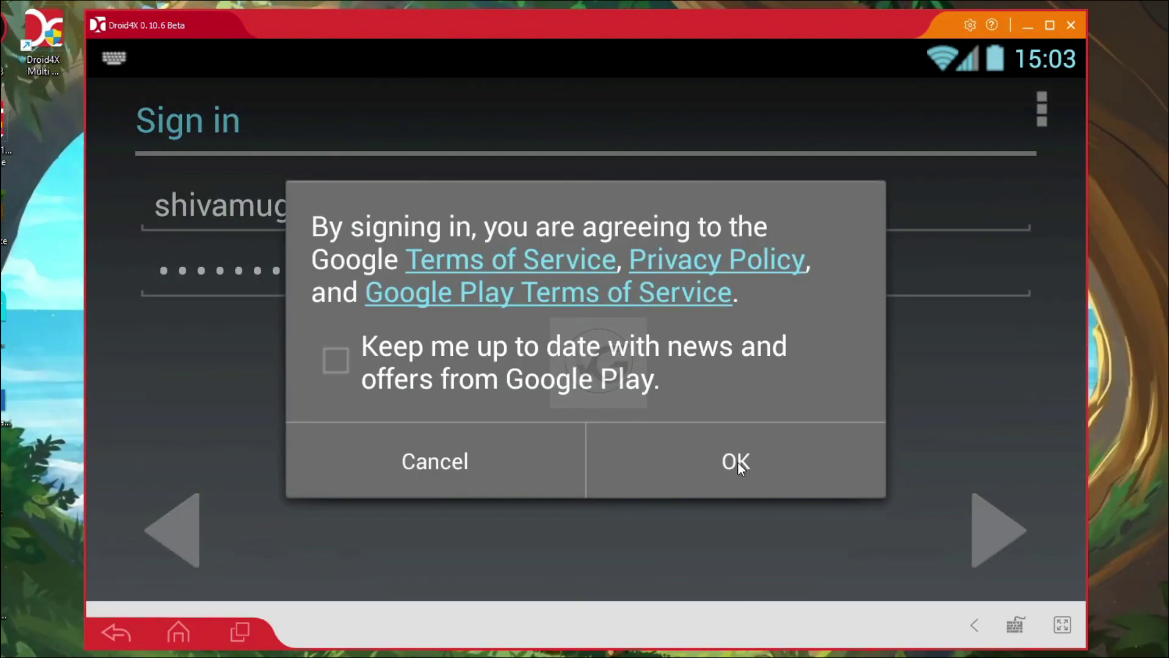
pyautogui.click(738, 463)
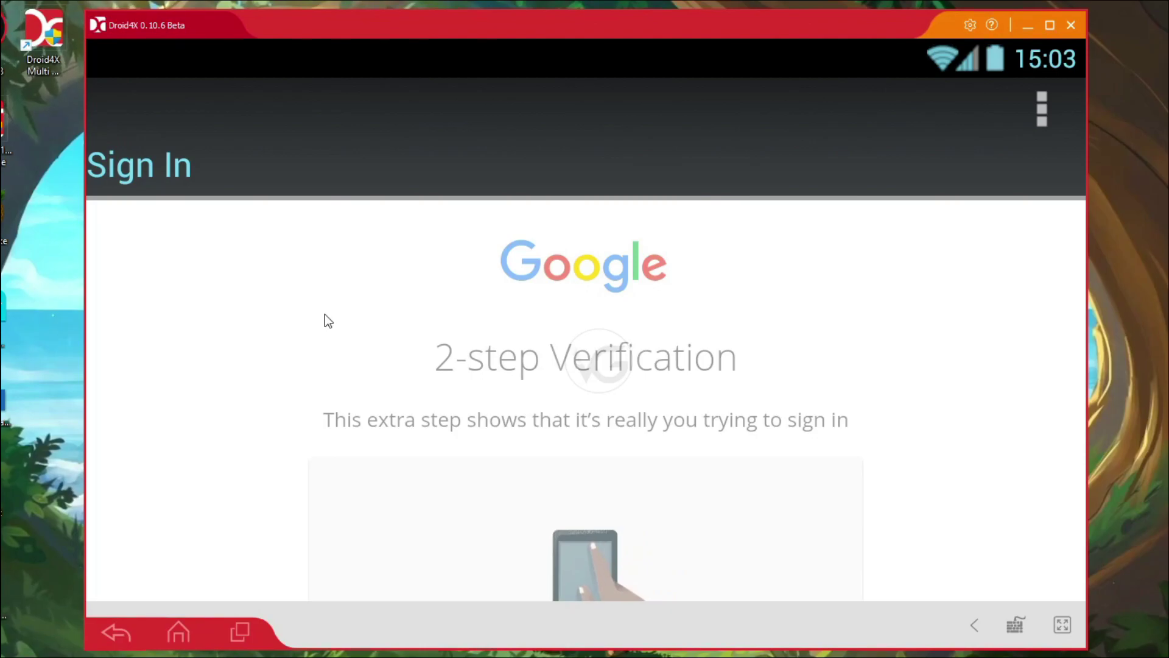
pyautogui.scroll(-5, 506, 466)
pyautogui.scroll(-3, 453, 452)
pyautogui.scroll(4, 344, 441)
pyautogui.scroll(-2, 490, 364)
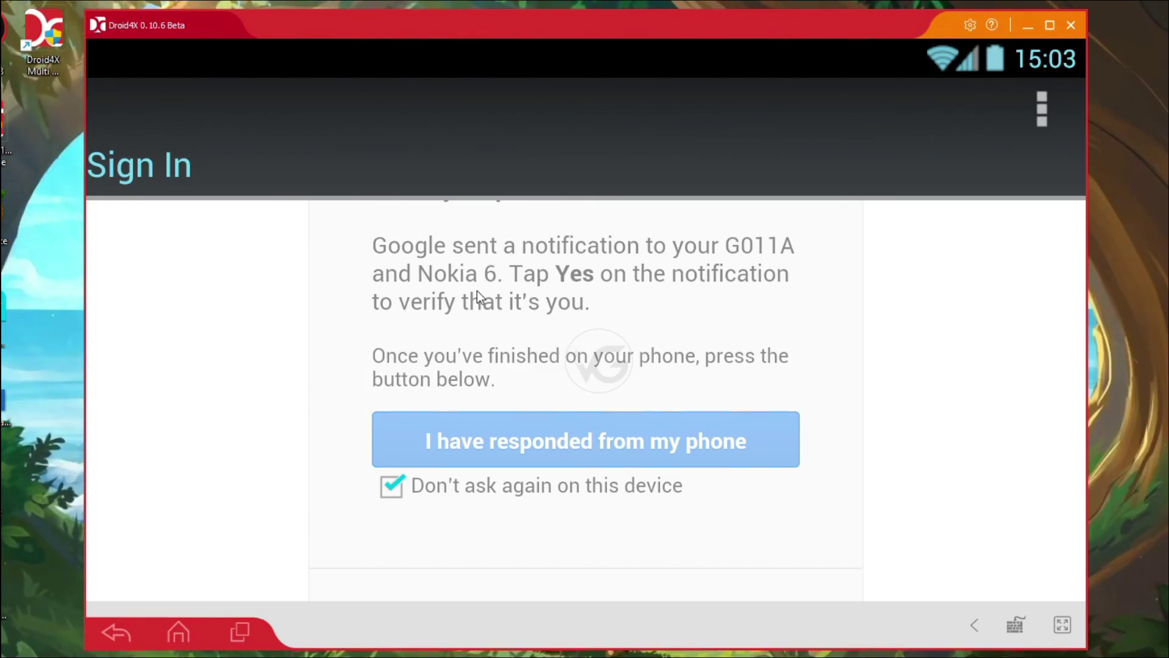
pyautogui.scroll(2, 579, 402)
pyautogui.scroll(-2, 577, 416)
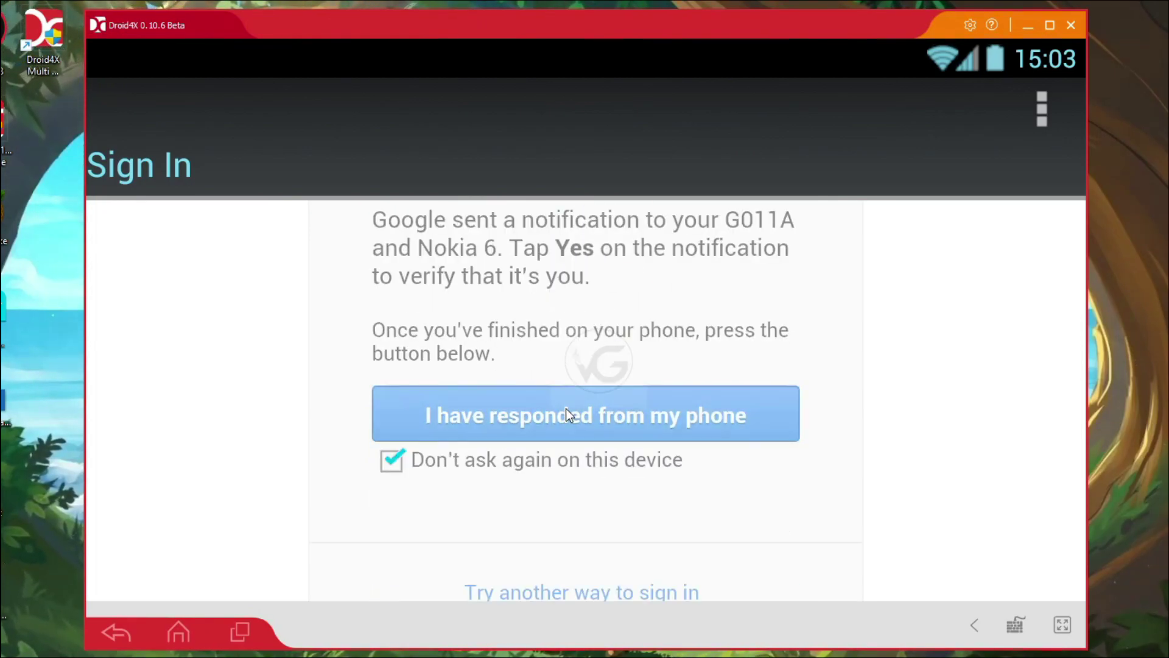
pyautogui.click(654, 393)
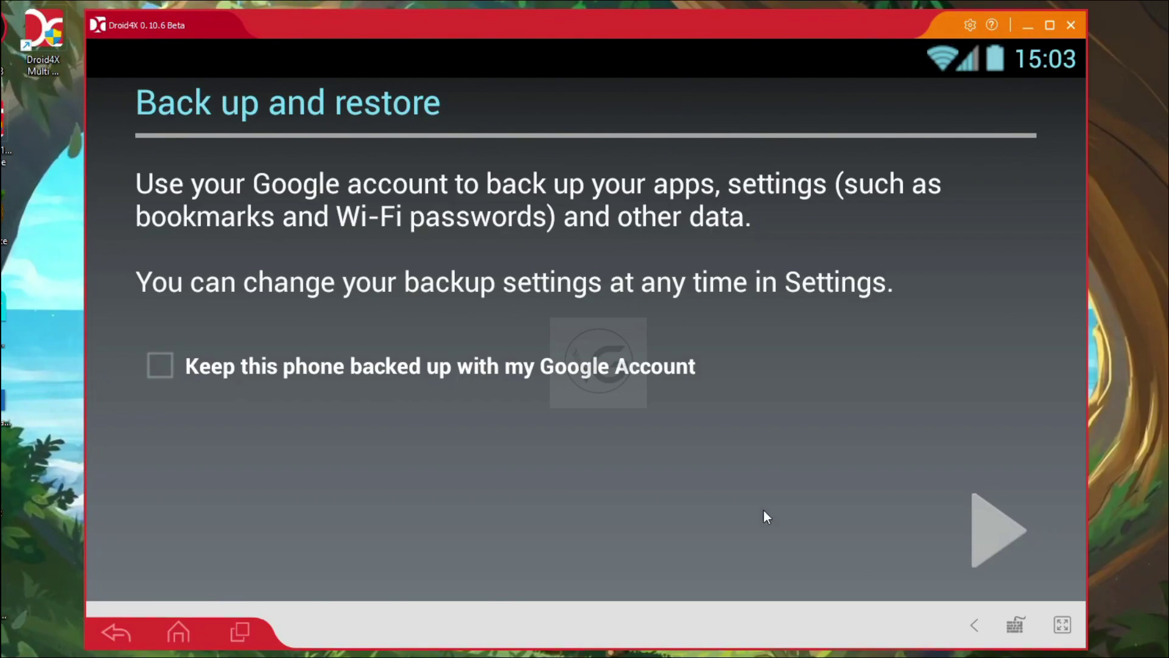
# Skip backup, accept Google Play terms, and check the connection-error notifications
pyautogui.click(993, 537)
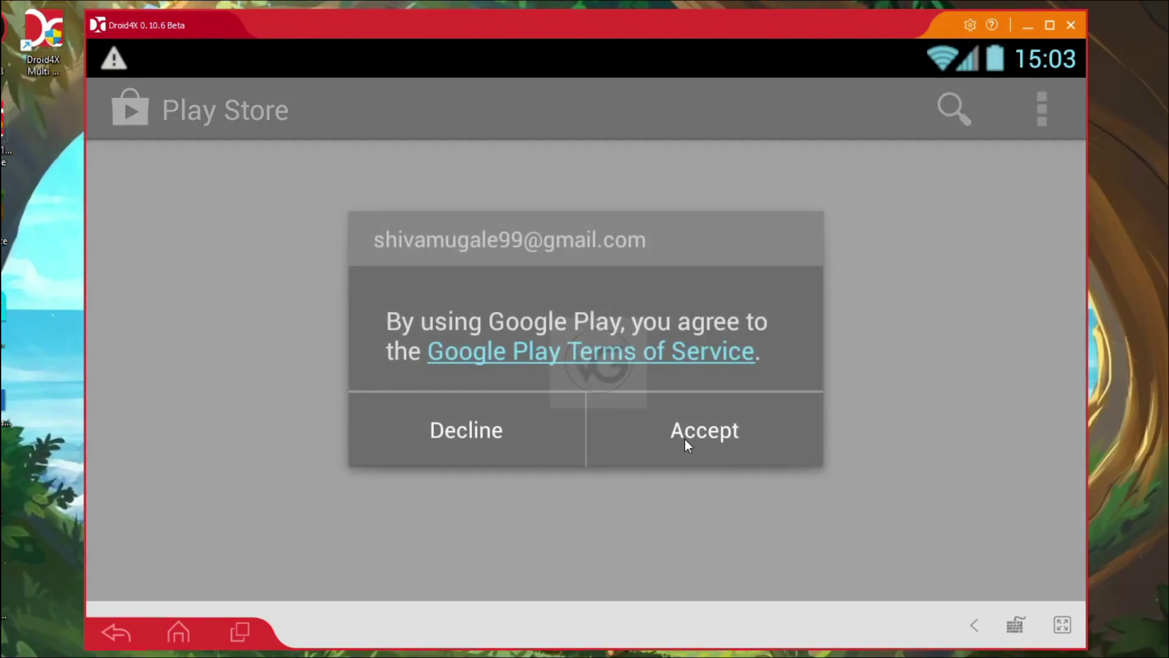
pyautogui.click(684, 440)
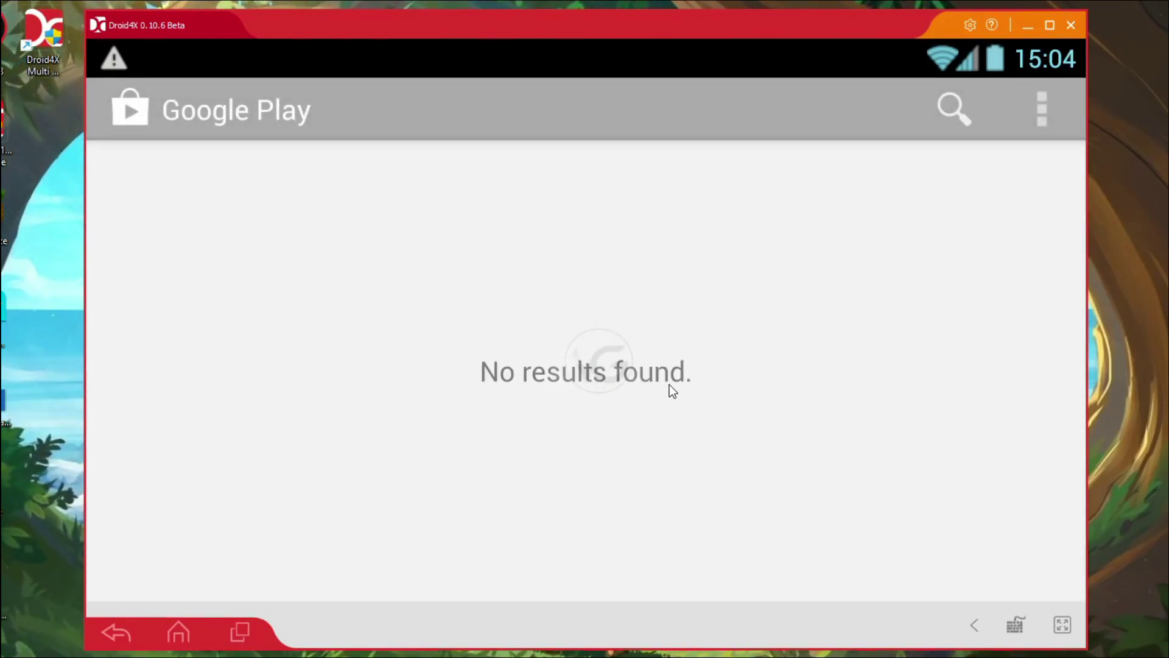
pyautogui.moveTo(220, 59); pyautogui.dragTo(292, 512)
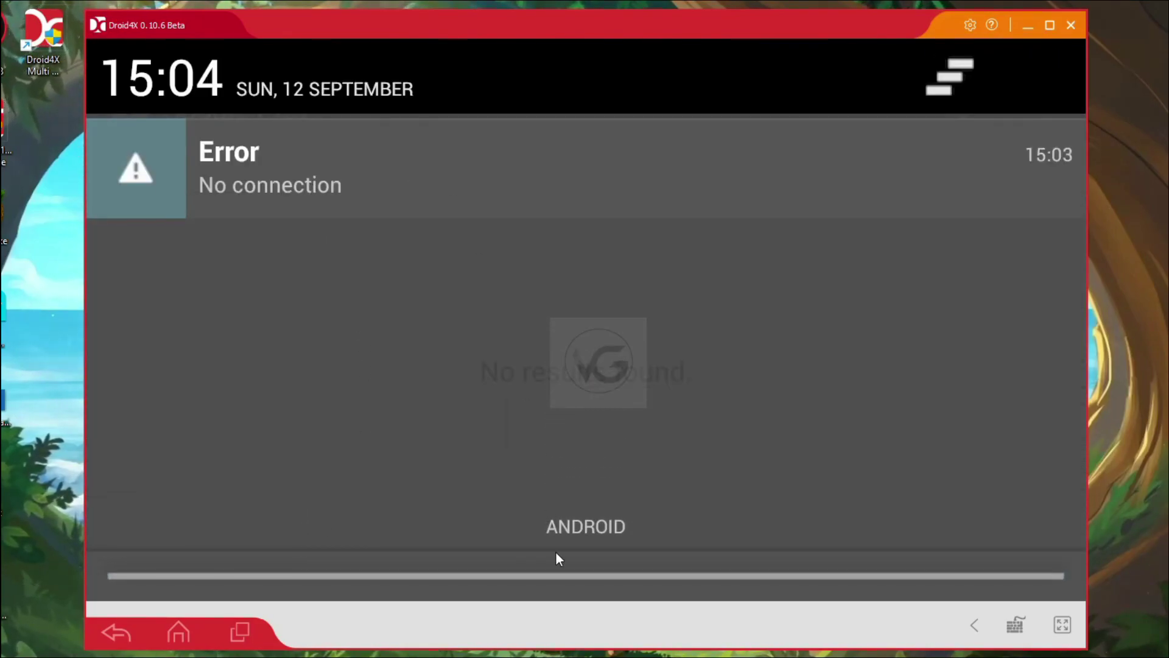
pyautogui.moveTo(558, 582); pyautogui.dragTo(625, 91)
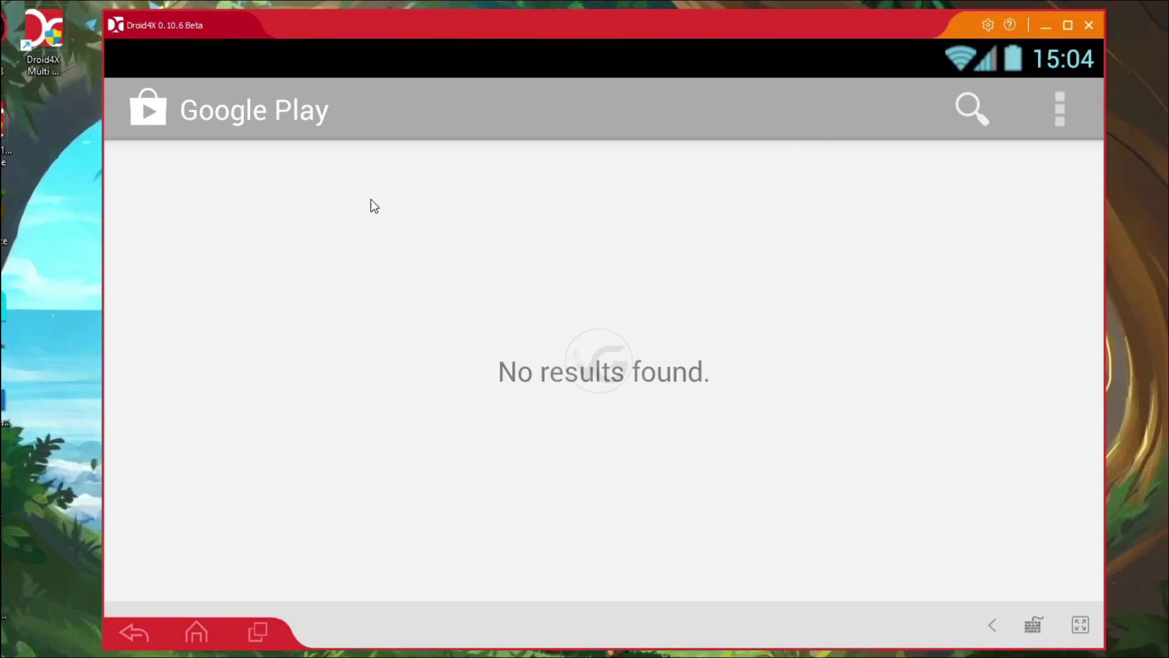
# Return to the emulator home screen and dismiss HelpCenter from recent apps
pyautogui.click(197, 634)
pyautogui.click(259, 637)
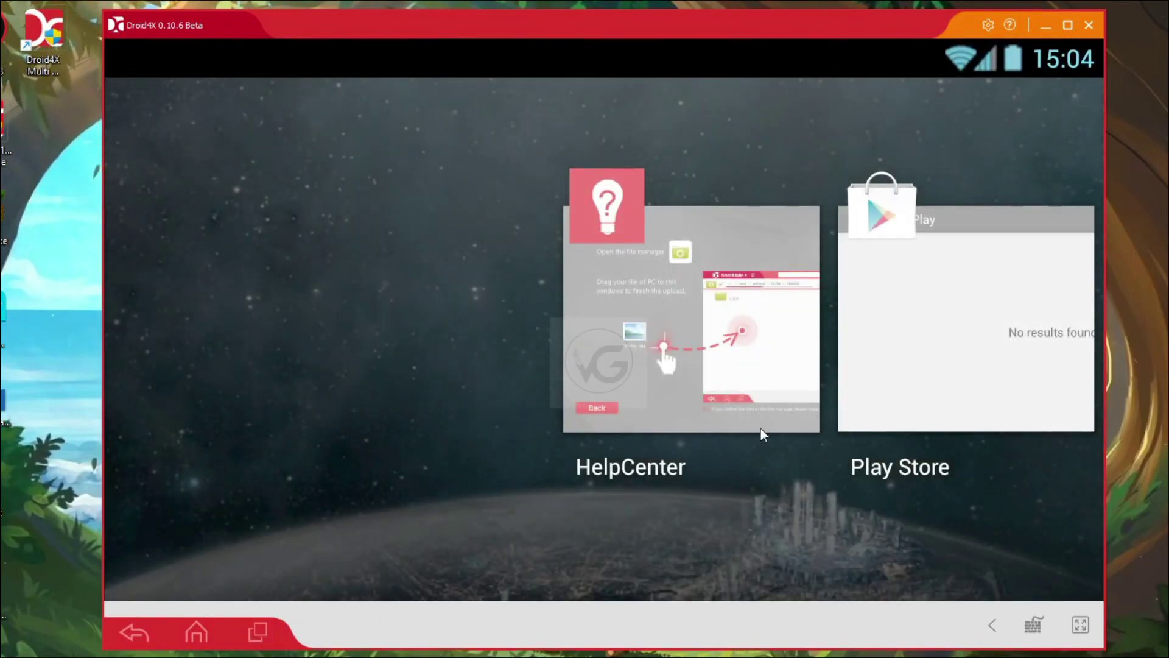
pyautogui.moveTo(712, 274); pyautogui.dragTo(723, 83)
pyautogui.click(845, 394)
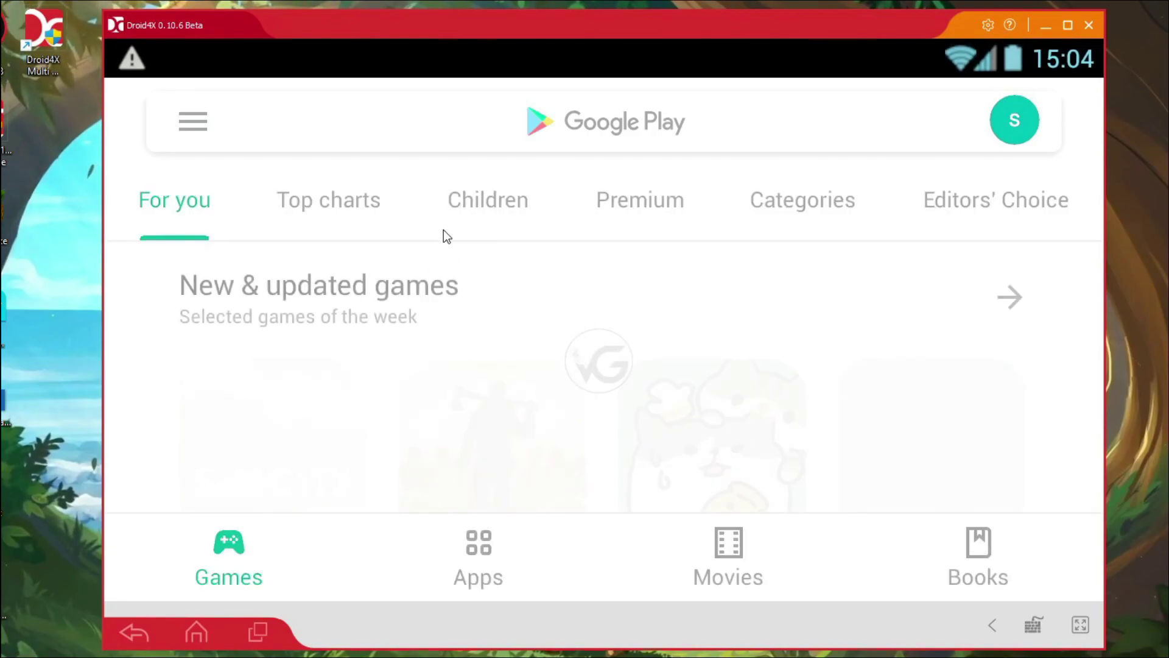
pyautogui.scroll(-5, 421, 384)
pyautogui.scroll(2, 421, 384)
pyautogui.scroll(3, 422, 383)
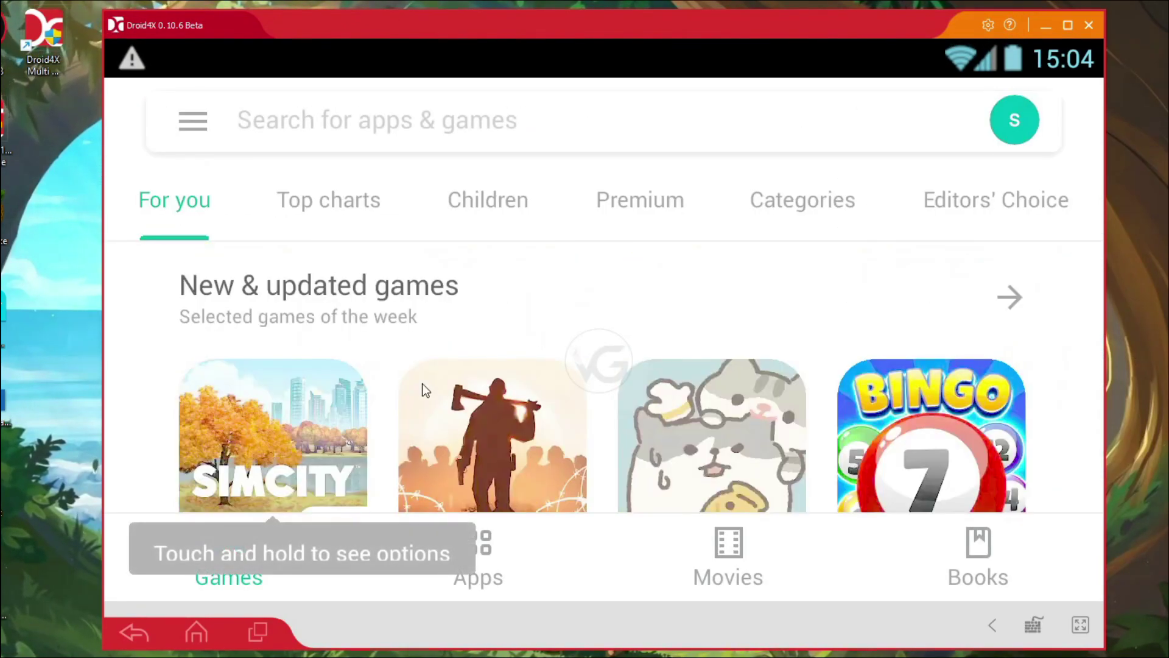
# Grant the Google Play services update its permissions, then start an empty Play Store search
pyautogui.click(176, 123)
pyautogui.click(712, 154)
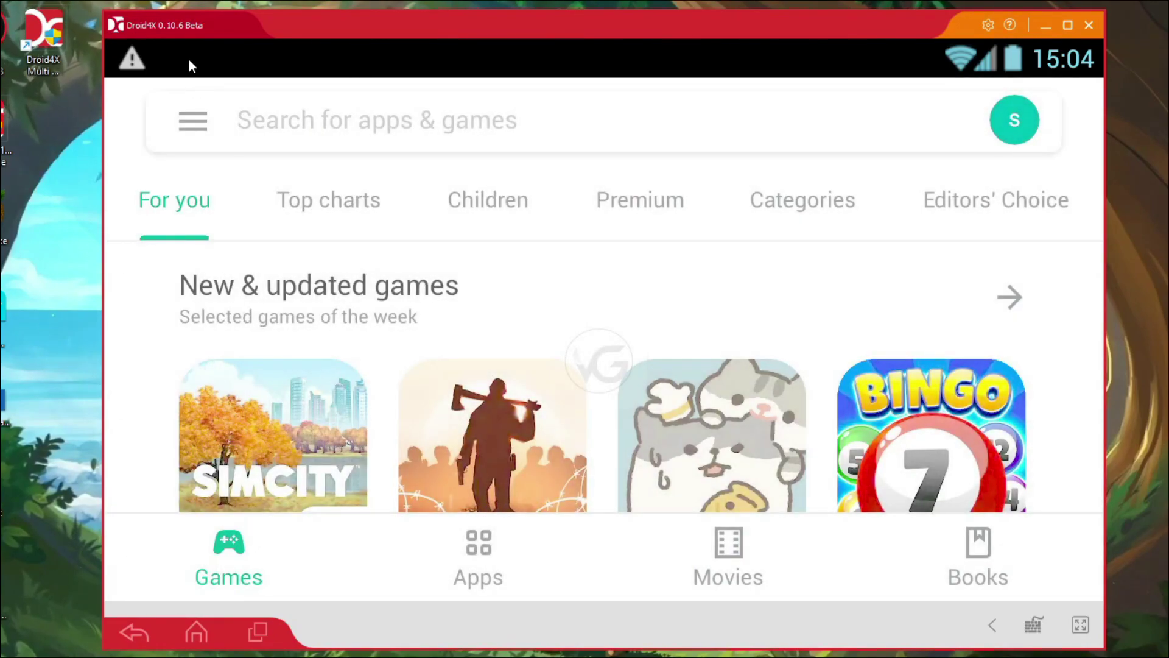
pyautogui.moveTo(188, 58); pyautogui.dragTo(293, 390)
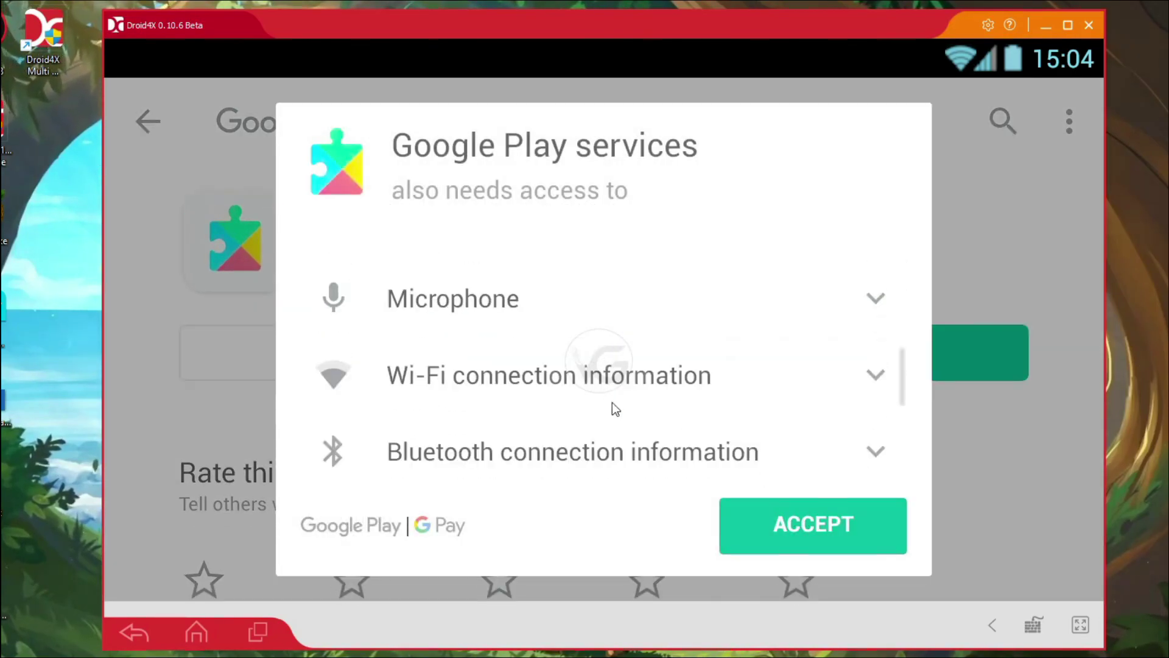
pyautogui.click(824, 530)
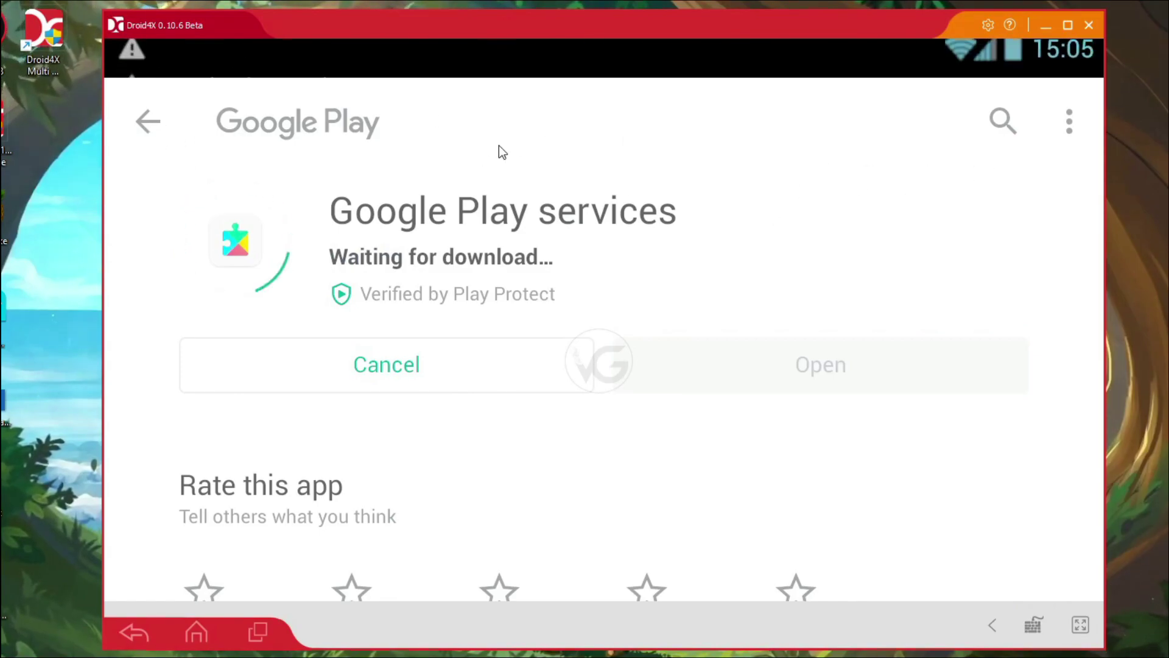
pyautogui.click(1000, 133)
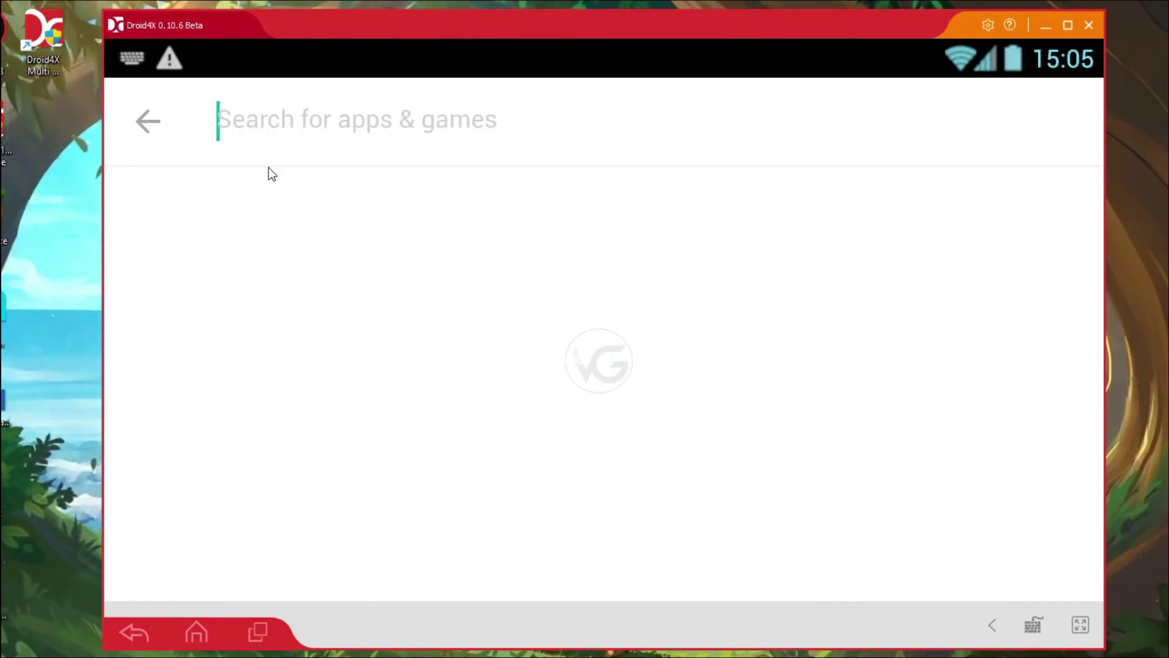
pyautogui.write('bgmi')
# Search the Play Store for 'bgmi', then 'nfs', and go back to Google Play home
pyautogui.press('Return')
pyautogui.scroll(-3, 485, 265)
pyautogui.scroll(5, 515, 414)
pyautogui.click(434, 136)
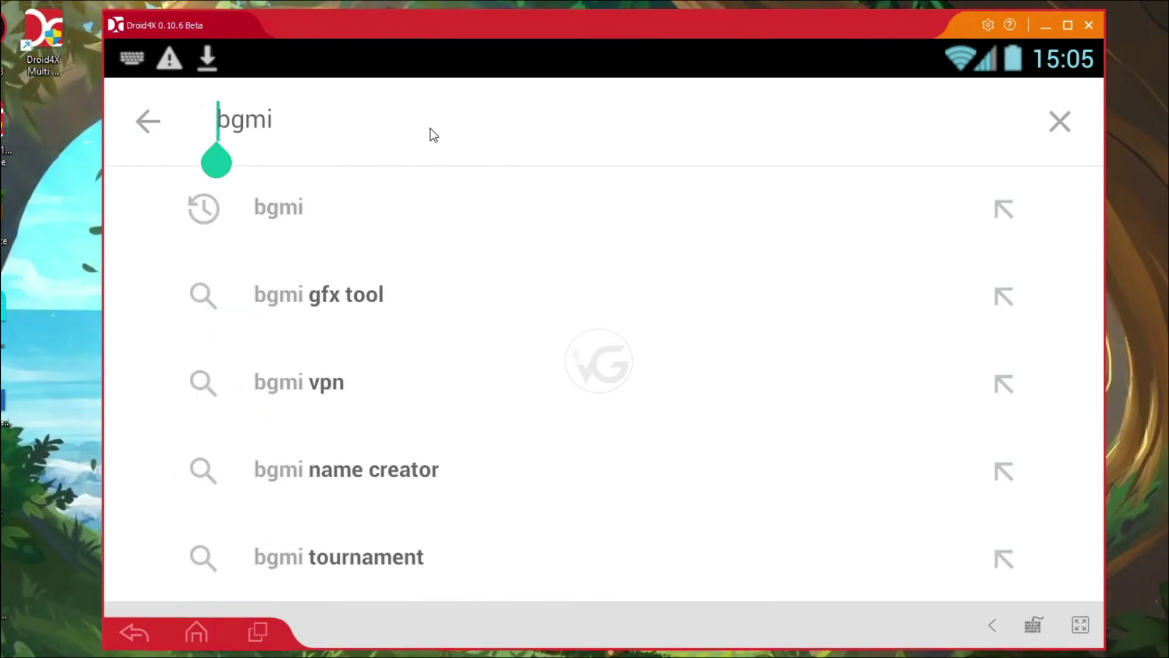
pyautogui.press('Delete')
pyautogui.press('Delete')
pyautogui.press('Delete')
pyautogui.press('Delete')
pyautogui.write('nfs')
pyautogui.press('Return')
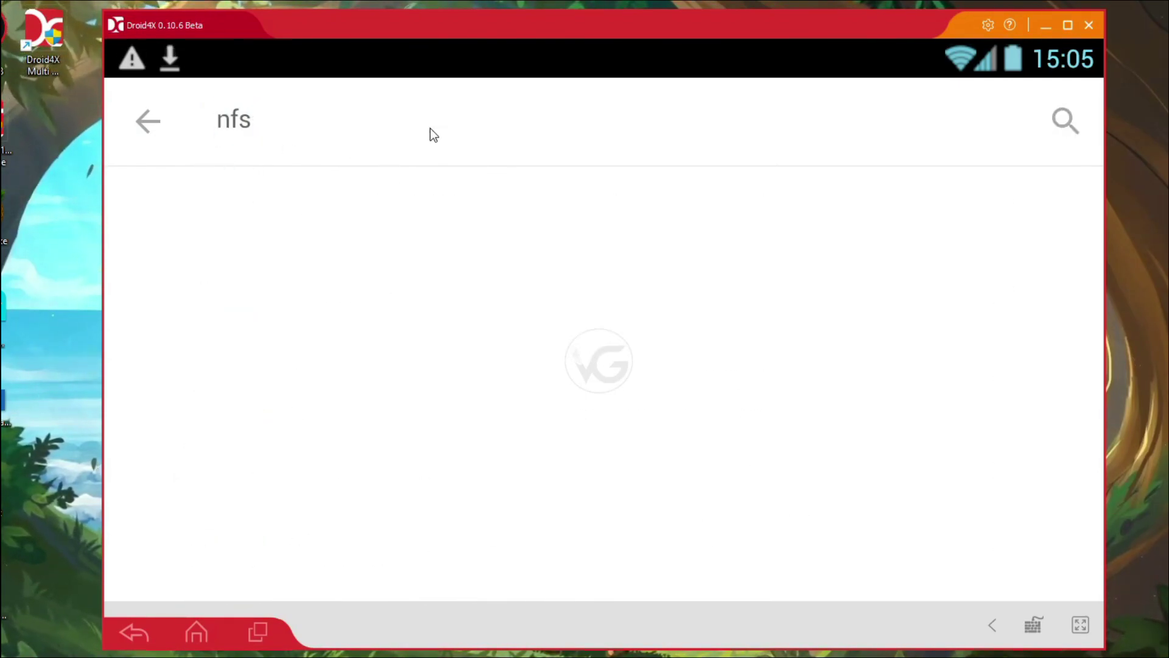
pyautogui.scroll(-3, 428, 248)
pyautogui.scroll(3, 431, 249)
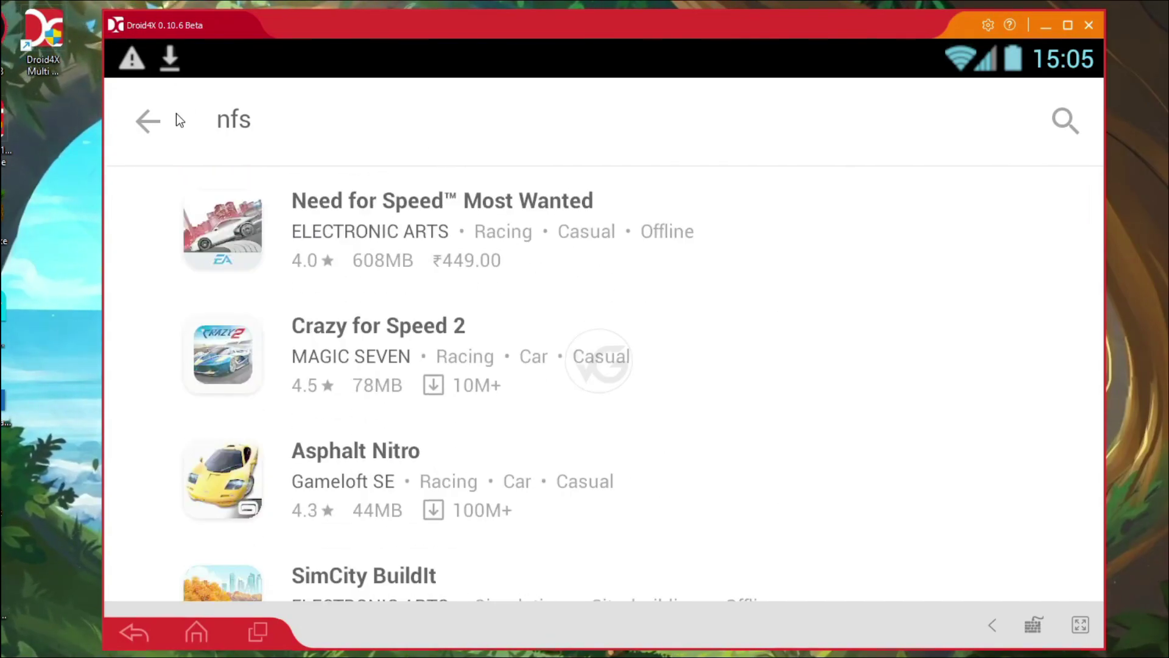
pyautogui.click(148, 120)
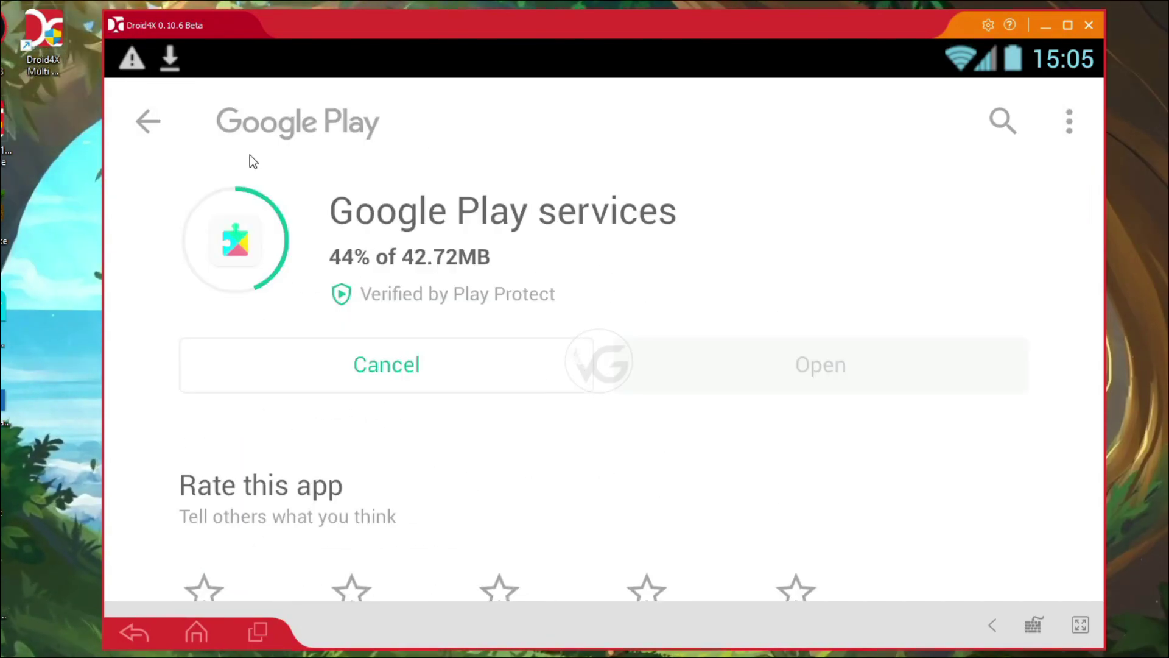
pyautogui.click(159, 141)
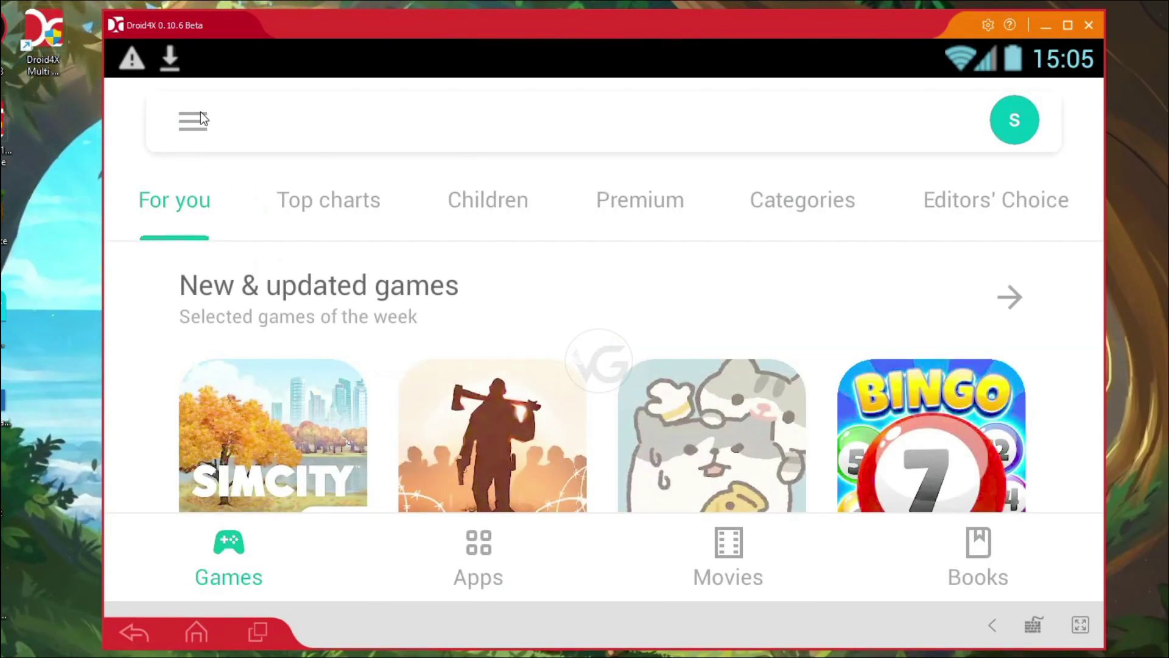